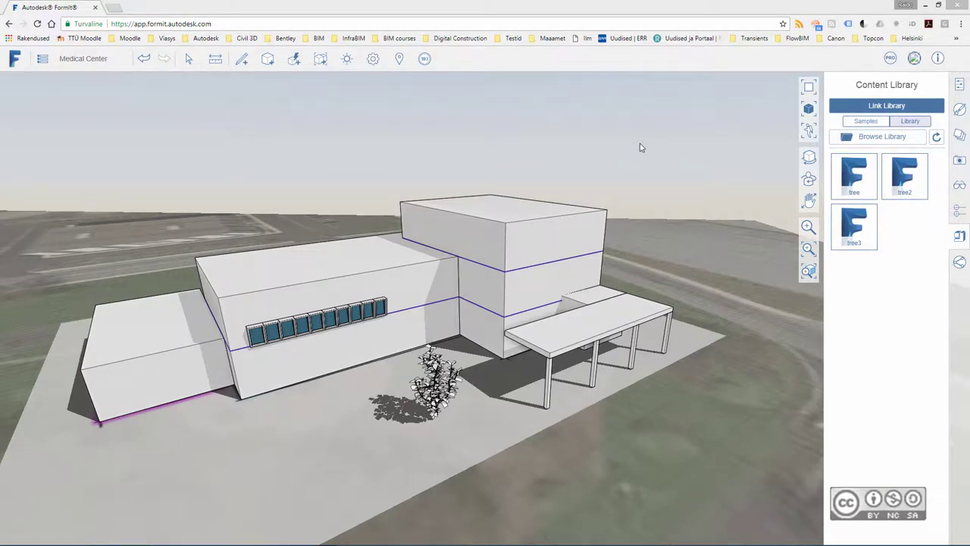
# Open the hamburger menu to show the Medical Center sketch's save options
pyautogui.click(44, 65)
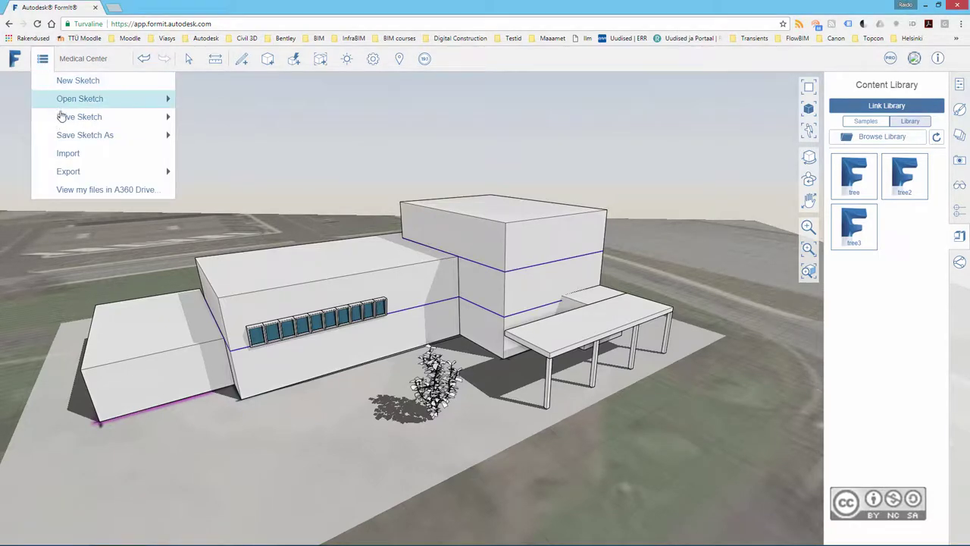
pyautogui.moveTo(79, 116)
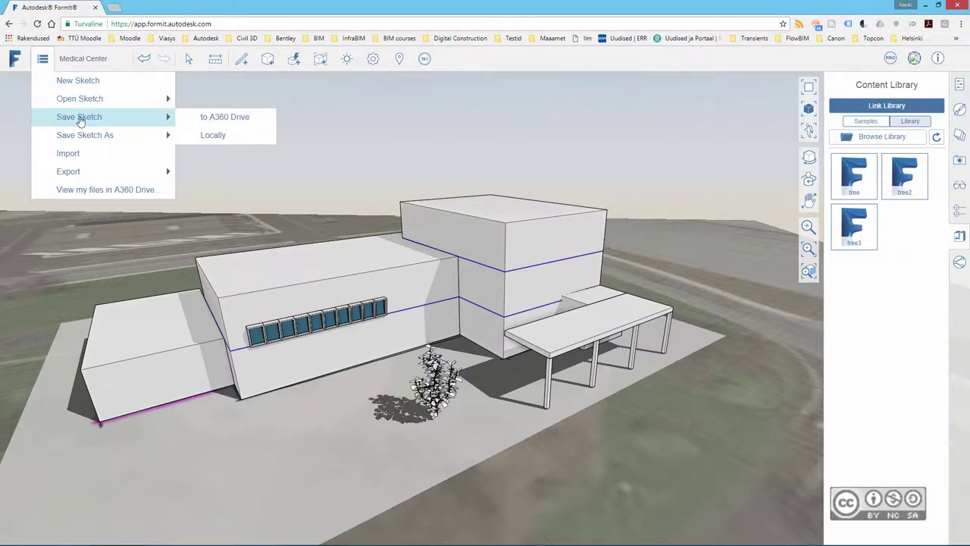
# Save the Medical Center sketch to A360 Drive, then reopen the file menu
pyautogui.click(238, 125)
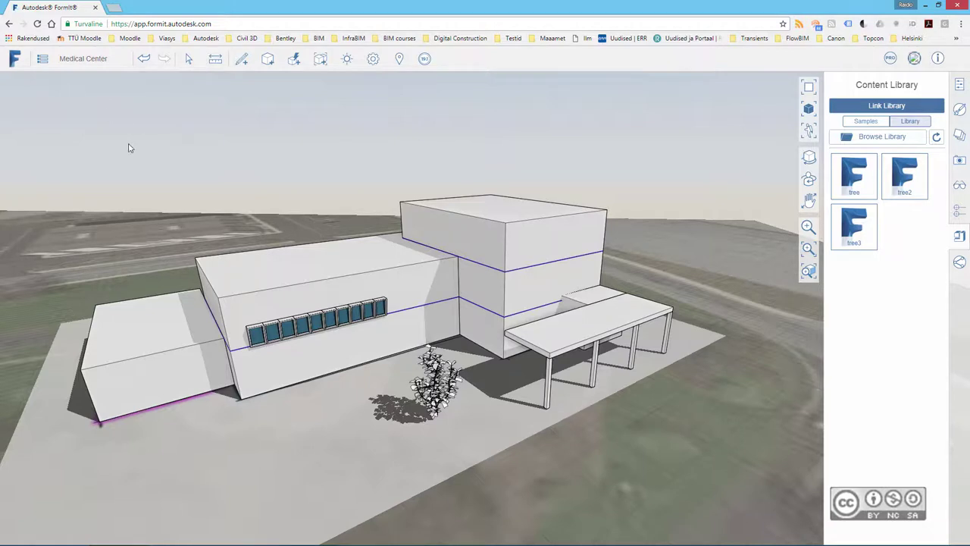
pyautogui.click(42, 58)
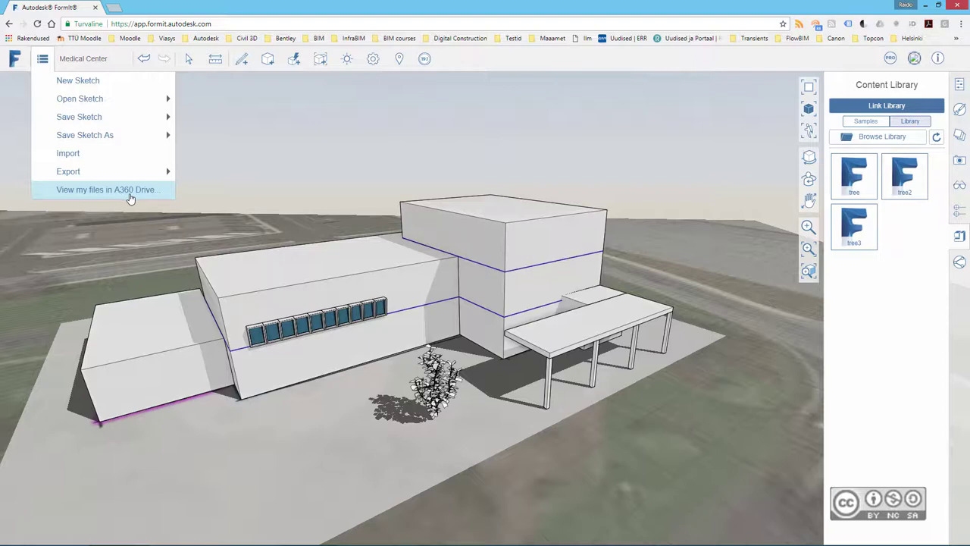
# View the saved files in A360 Drive, listing the Automatic Copy, cloud and FormIt folders
pyautogui.click(141, 191)
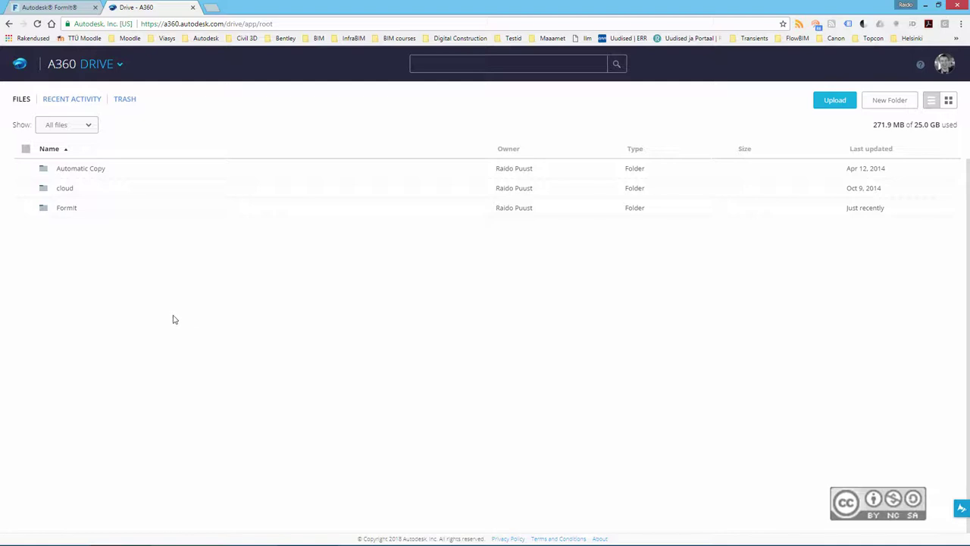
# Open the FormIt folder and download Medical Center.rvt
pyautogui.click(65, 209)
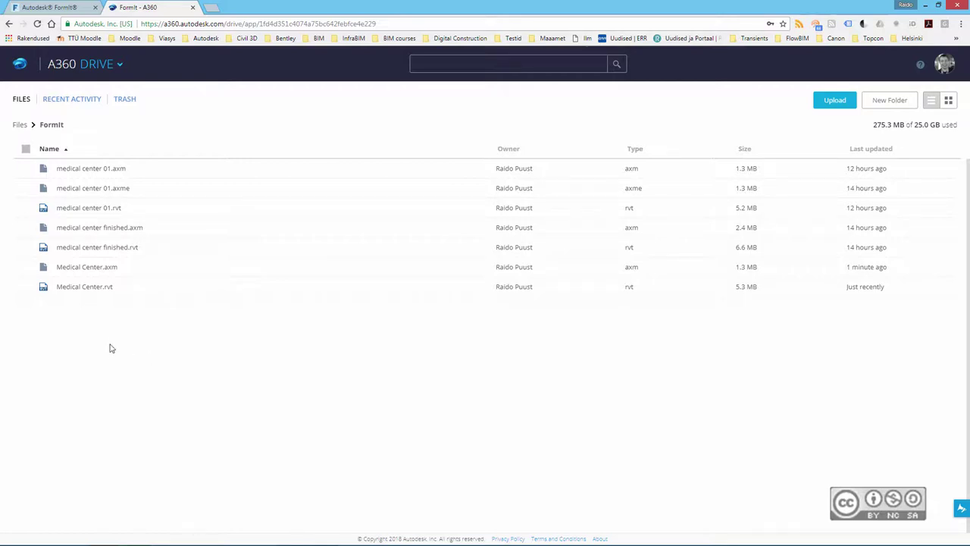
pyautogui.moveTo(464, 288)
pyautogui.click(463, 289)
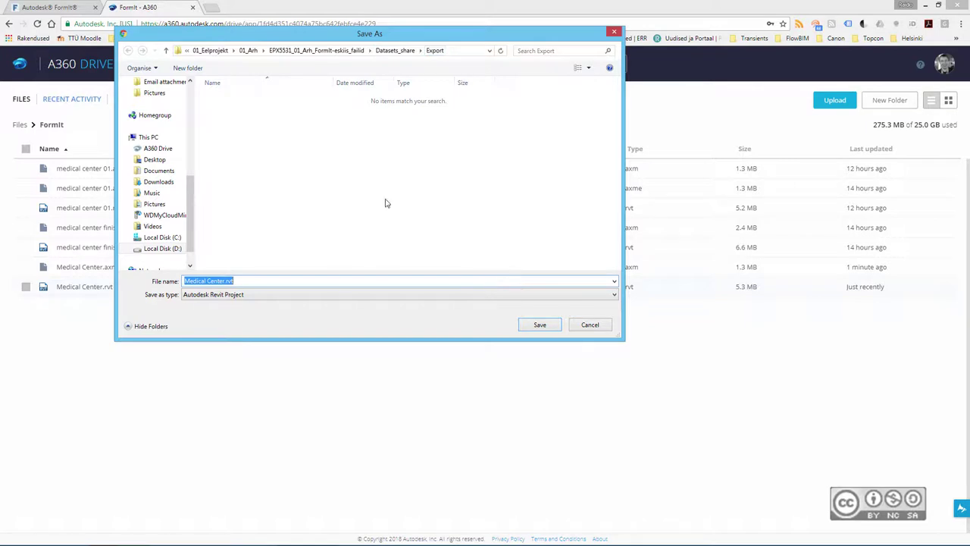
# Save Medical Center.rvt into a new 'Revit' folder created inside Datasets_share
pyautogui.rightClick(171, 174)
pyautogui.click(235, 275)
pyautogui.write('Revit')
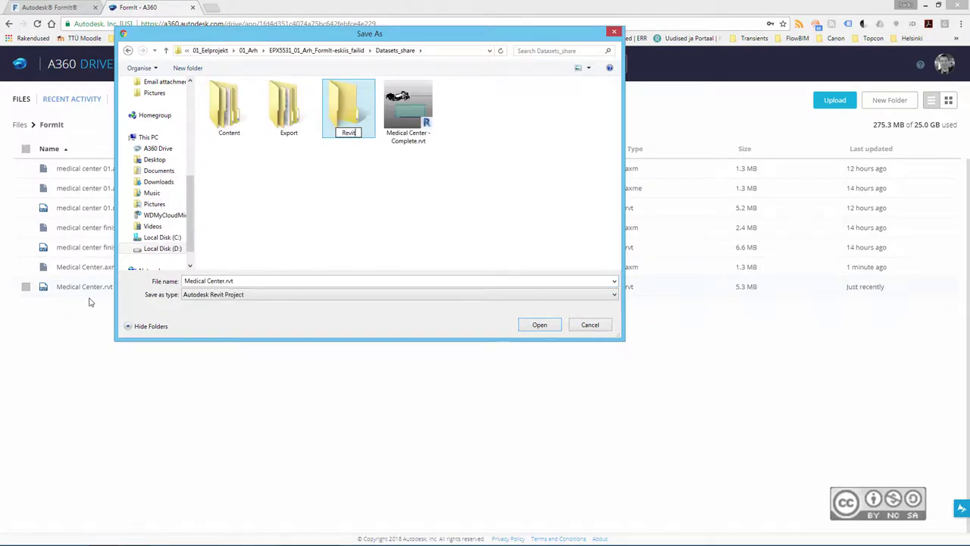
pyautogui.press('Return')
pyautogui.press('Return')
pyautogui.click(539, 328)
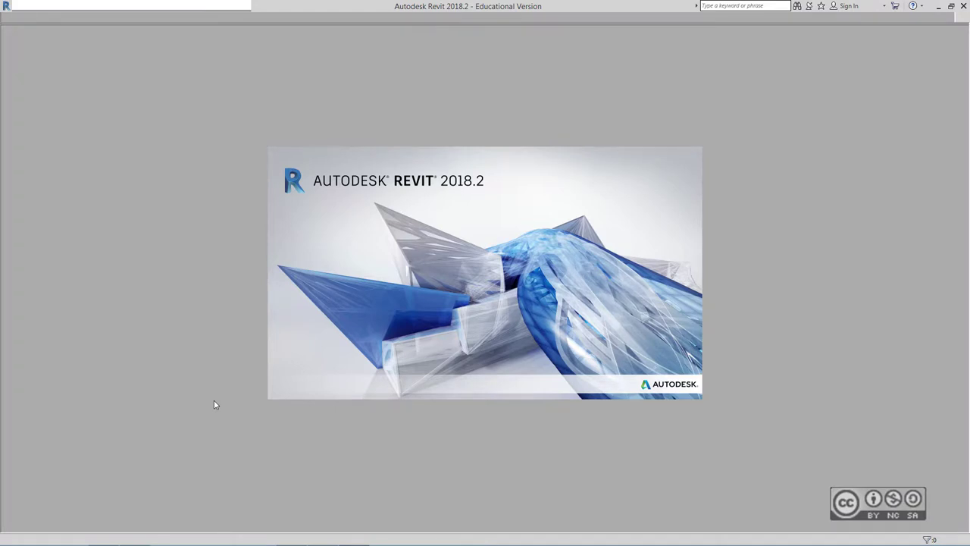
# Open Medical Center.rvt in Revit and orbit the 3D massing view
pyautogui.hotkey('ctrl', 'o')
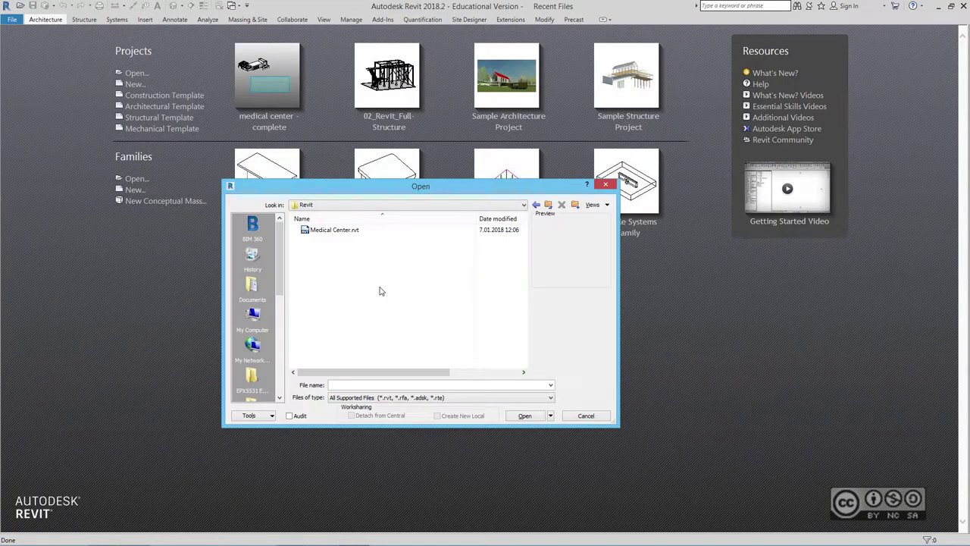
pyautogui.moveTo(333, 230)
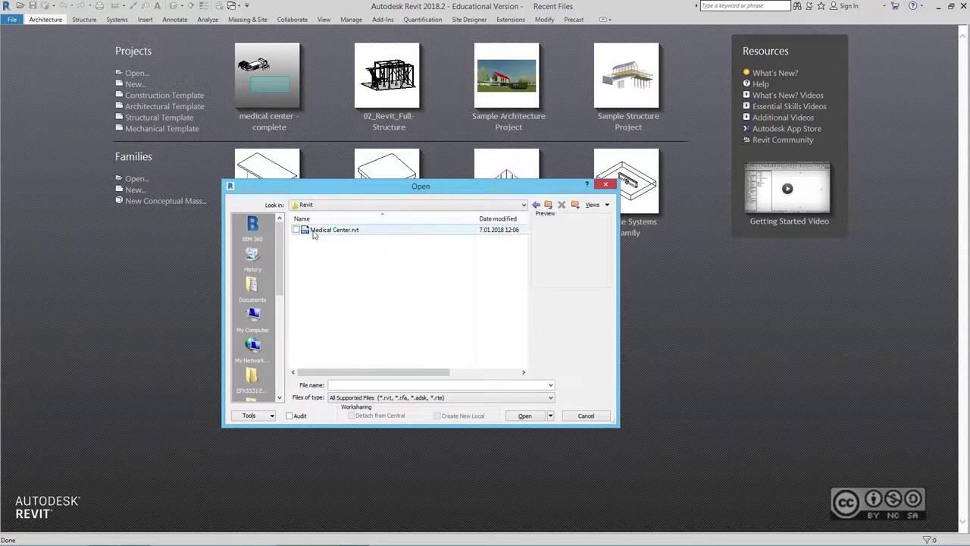
pyautogui.click(314, 232)
pyautogui.click(522, 421)
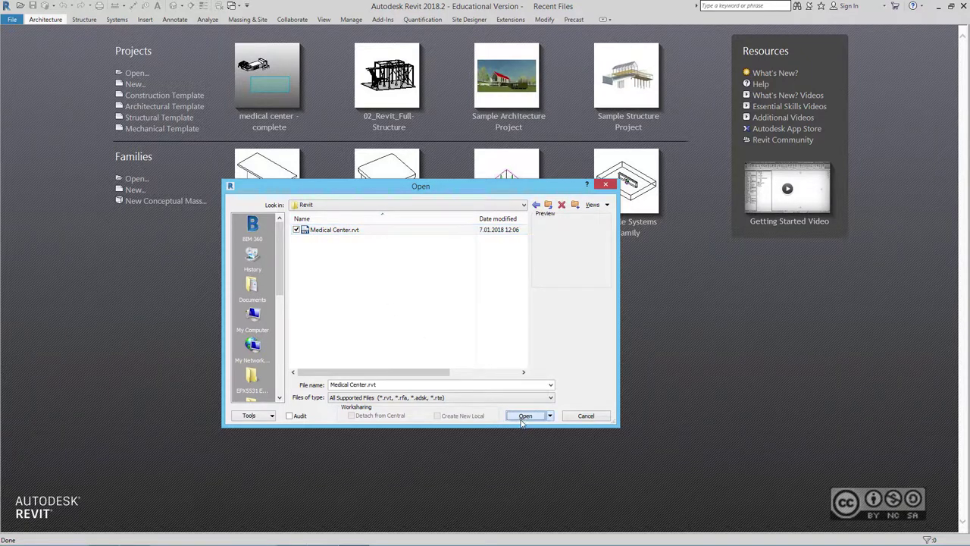
pyautogui.moveTo(588, 300)
pyautogui.mouseDown(button='middle')
pyautogui.moveTo(486, 291)
pyautogui.moveTo(700, 254)
pyautogui.mouseUp(button='middle')
# Zoom in and select the tall mass to review its floor area and volume
pyautogui.scroll(2, 493, 266)
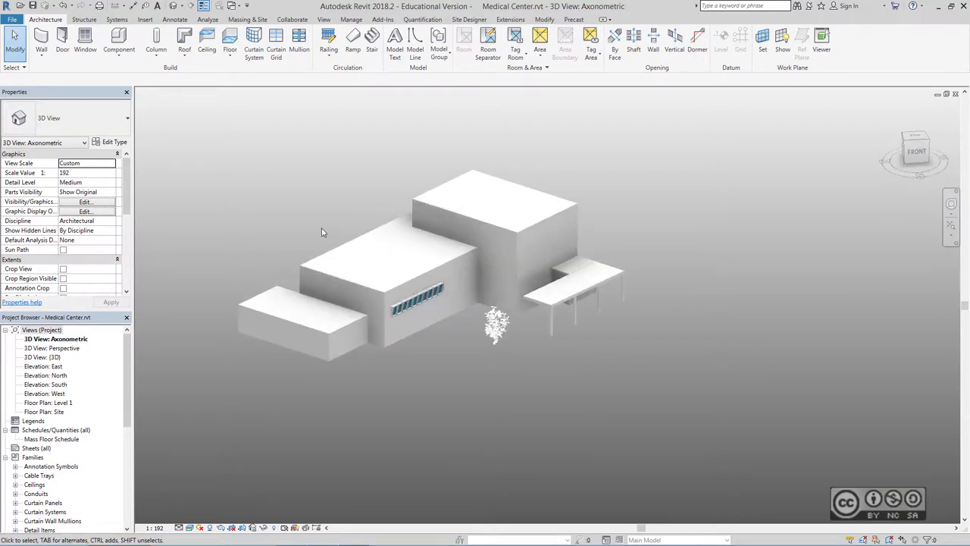
pyautogui.scroll(2, 516, 269)
pyautogui.scroll(1, 538, 273)
pyautogui.scroll(1, 507, 301)
pyautogui.scroll(1, 531, 326)
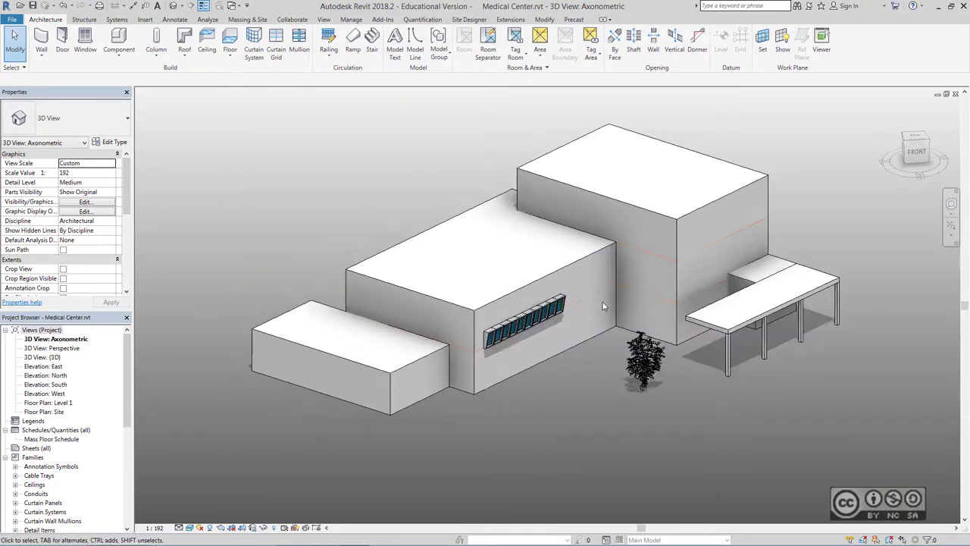
pyautogui.scroll(1, 570, 364)
pyautogui.moveTo(569, 364); pyautogui.dragTo(494, 358, button='middle')
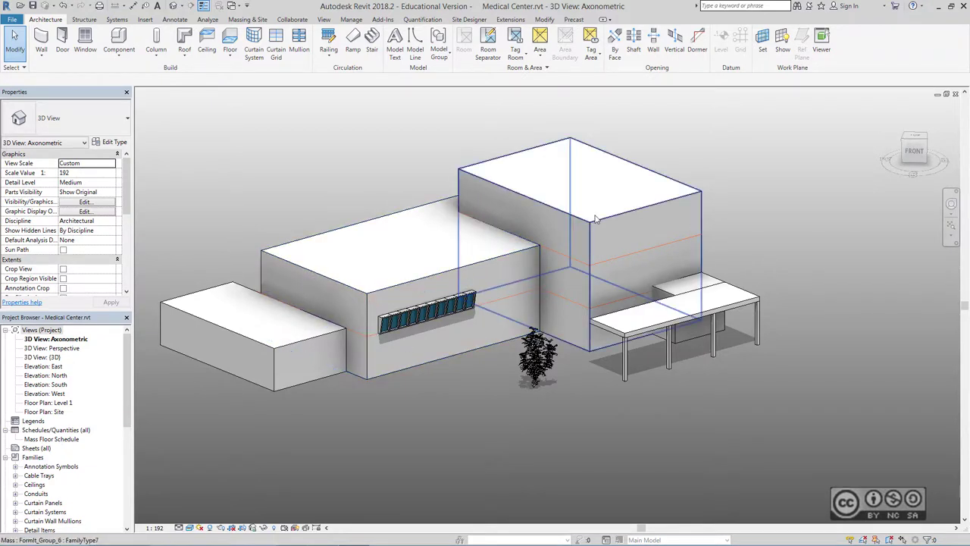
pyautogui.click(625, 225)
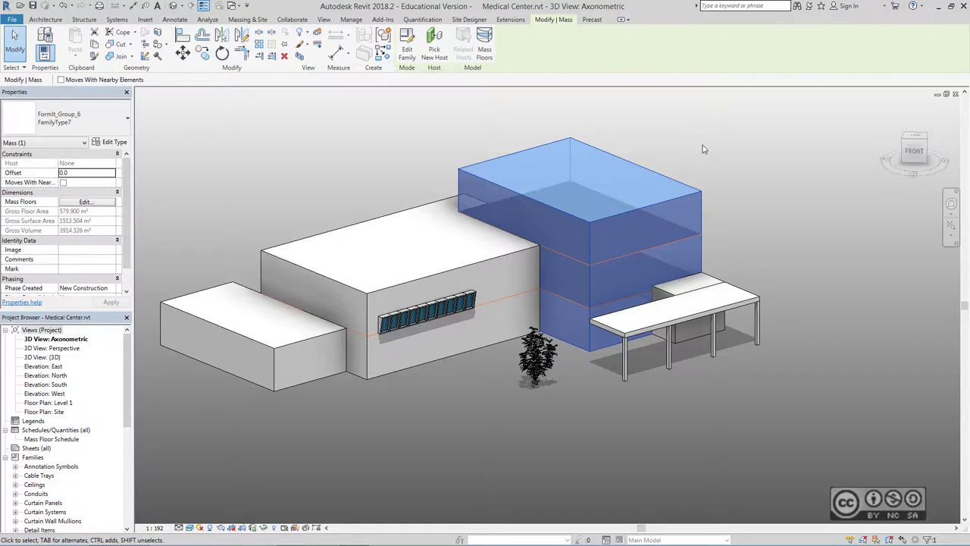
pyautogui.click(703, 148)
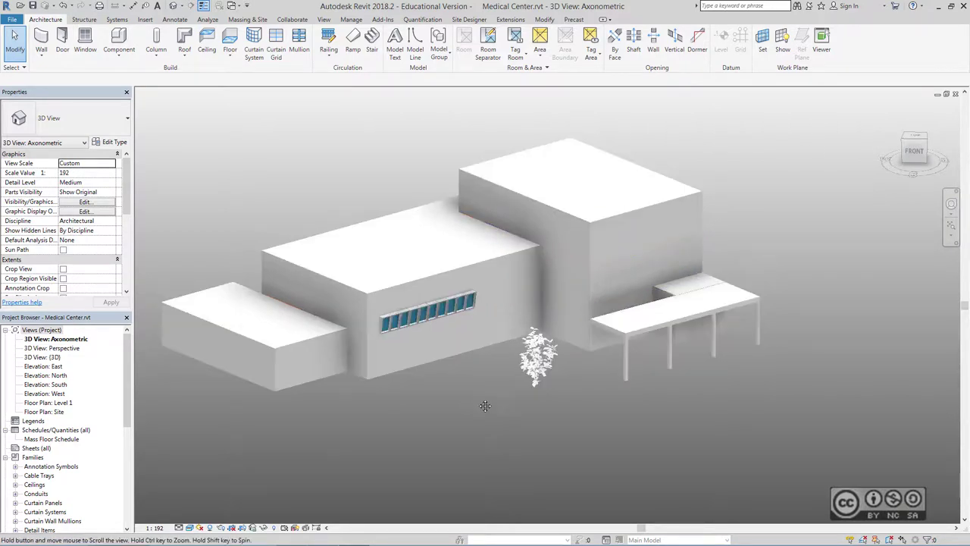
# Return to the FormIt Medical Center sketch and view the whole satellite site
pyautogui.moveTo(471, 404); pyautogui.dragTo(498, 404, button='middle')
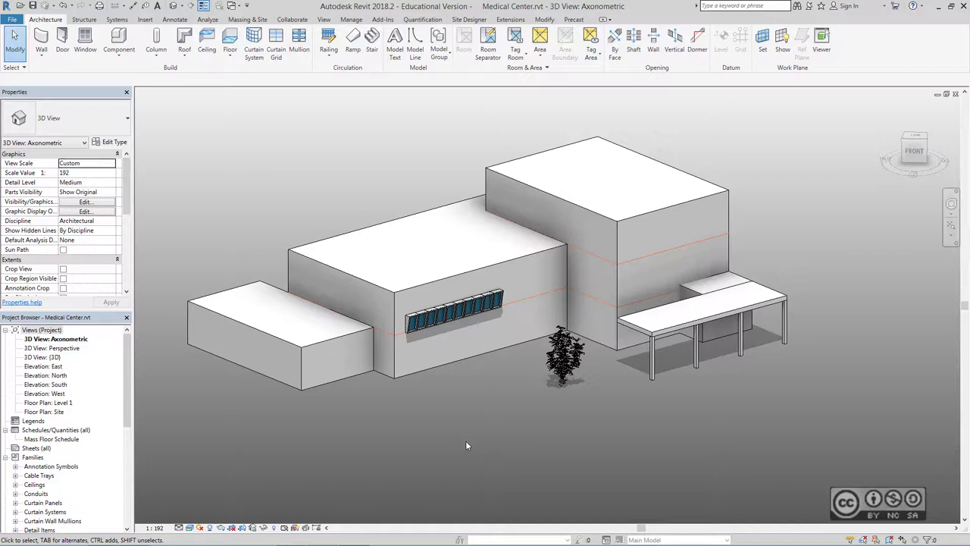
pyautogui.moveTo(469, 433); pyautogui.dragTo(505, 435, button='middle')
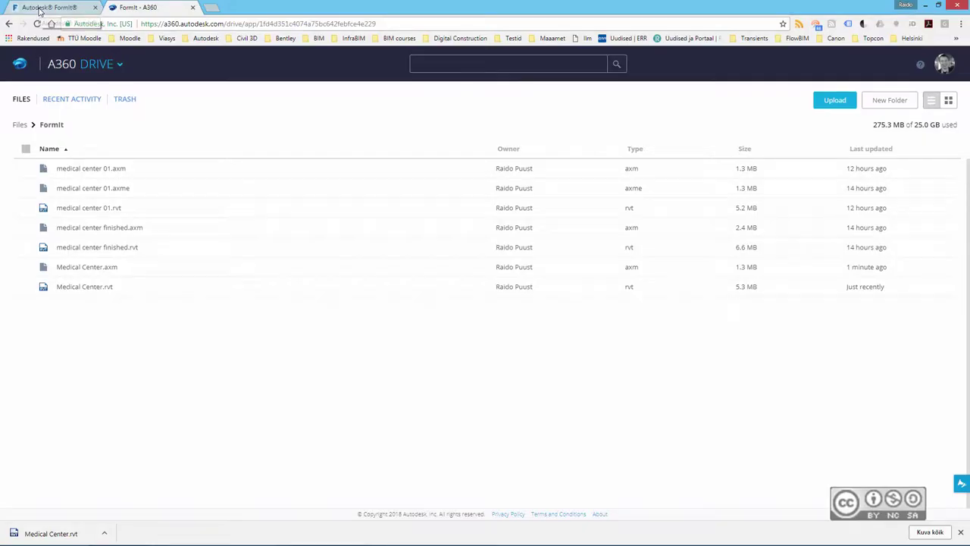
pyautogui.click(44, 9)
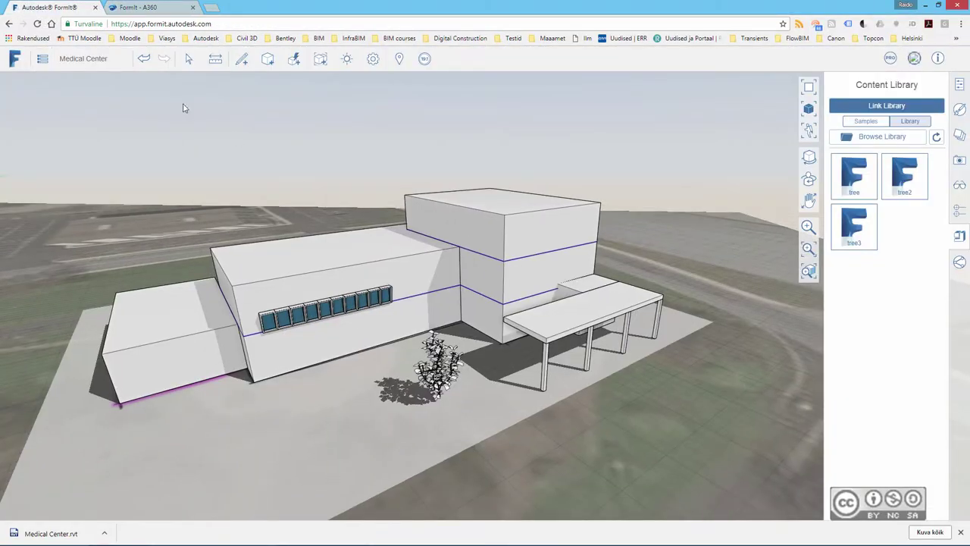
pyautogui.scroll(-5, 422, 281)
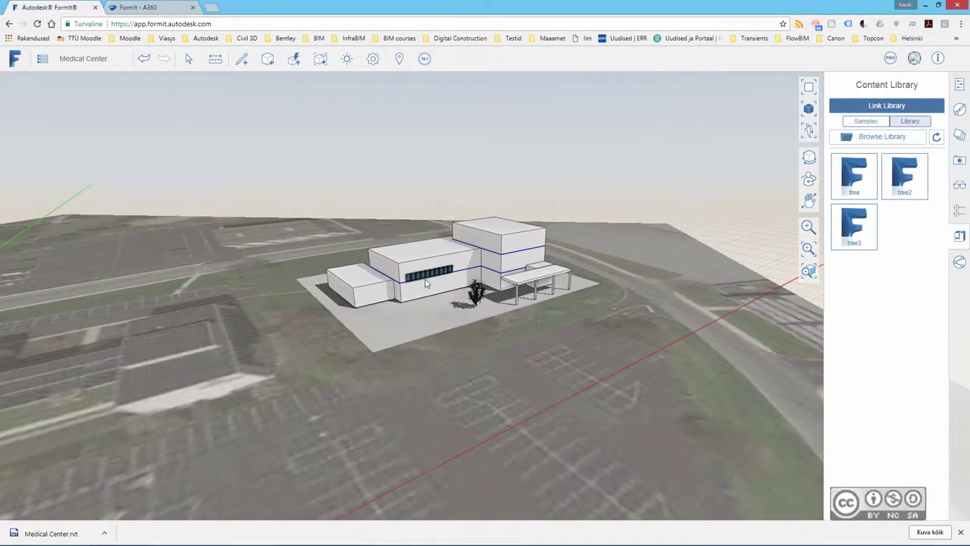
pyautogui.moveTo(423, 281)
pyautogui.mouseDown(button='middle')
pyautogui.moveTo(415, 288)
pyautogui.moveTo(477, 284)
pyautogui.moveTo(576, 297)
pyautogui.mouseUp(button='middle')
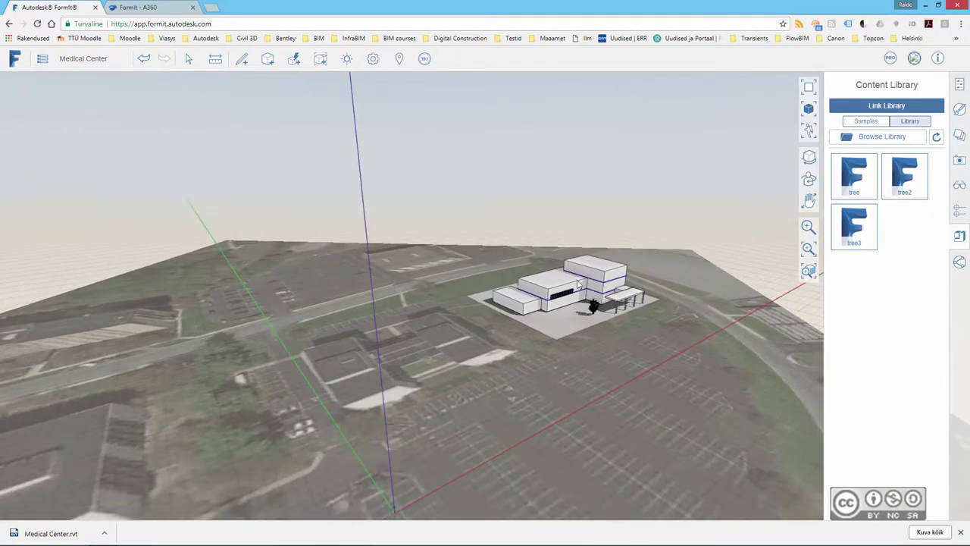
pyautogui.click(42, 59)
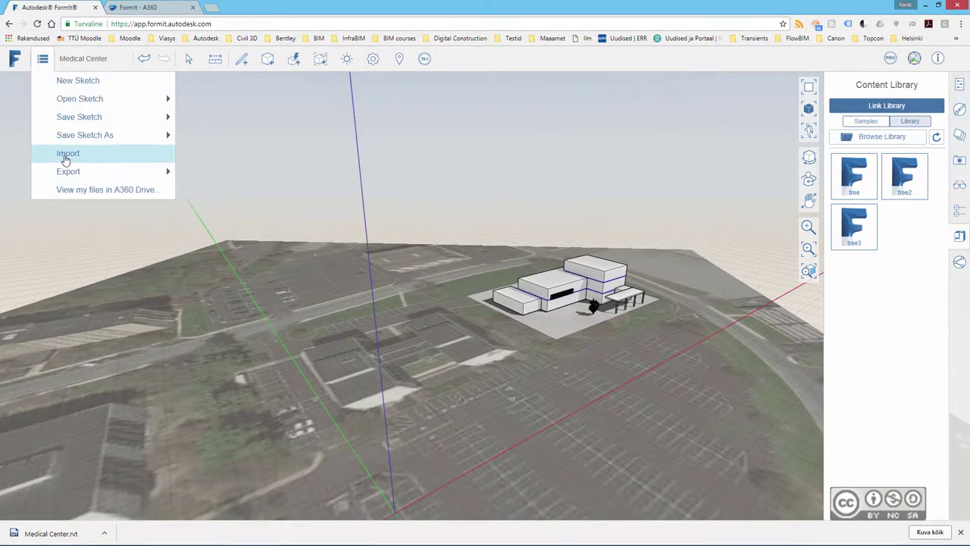
# Import Medical Center Assets.axm from the Dataset folder beside the massing model
pyautogui.click(66, 154)
pyautogui.click(290, 51)
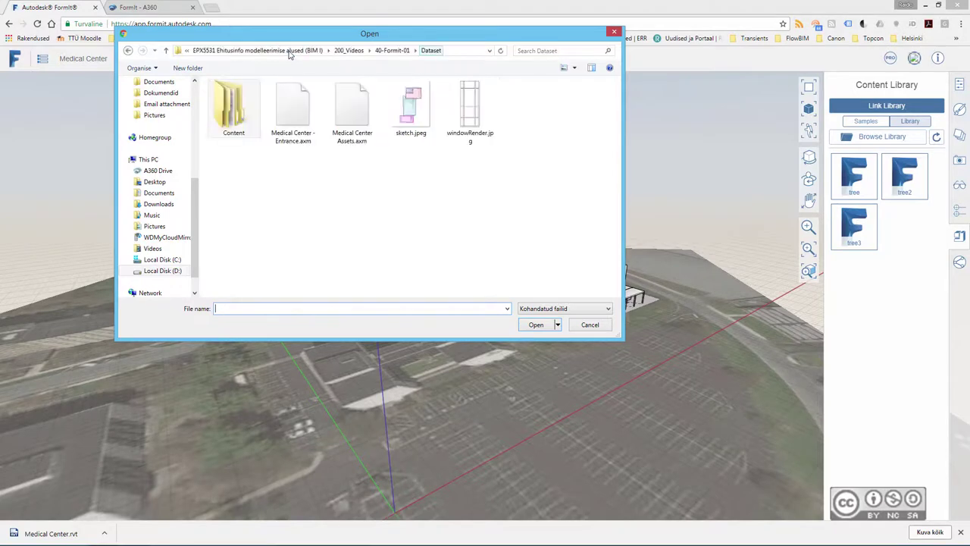
pyautogui.click(345, 109)
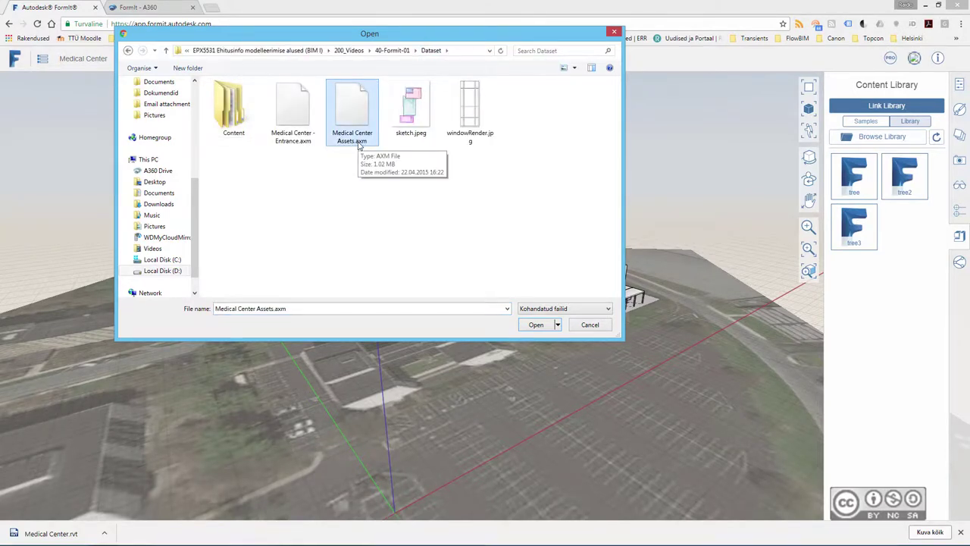
pyautogui.doubleClick(359, 144)
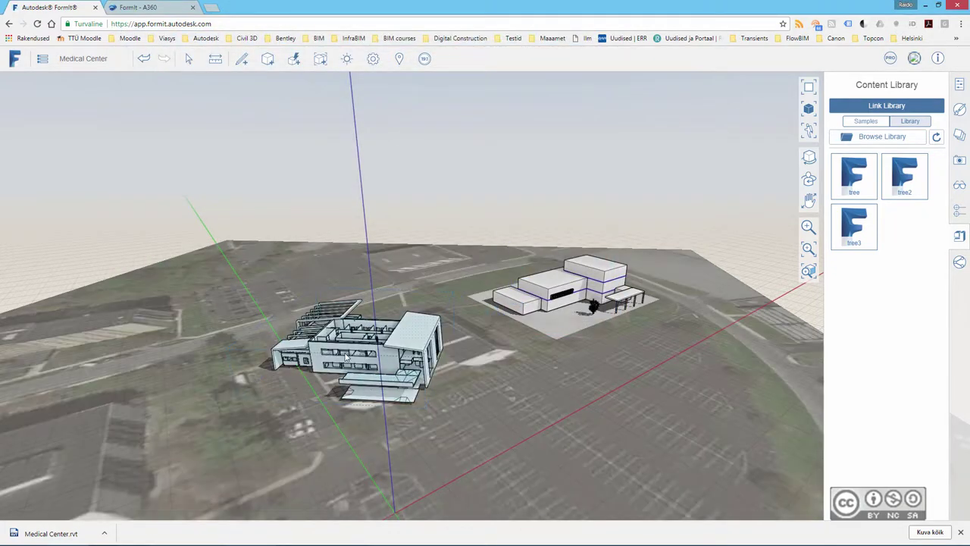
pyautogui.scroll(1, 318, 369)
pyautogui.scroll(1, 320, 369)
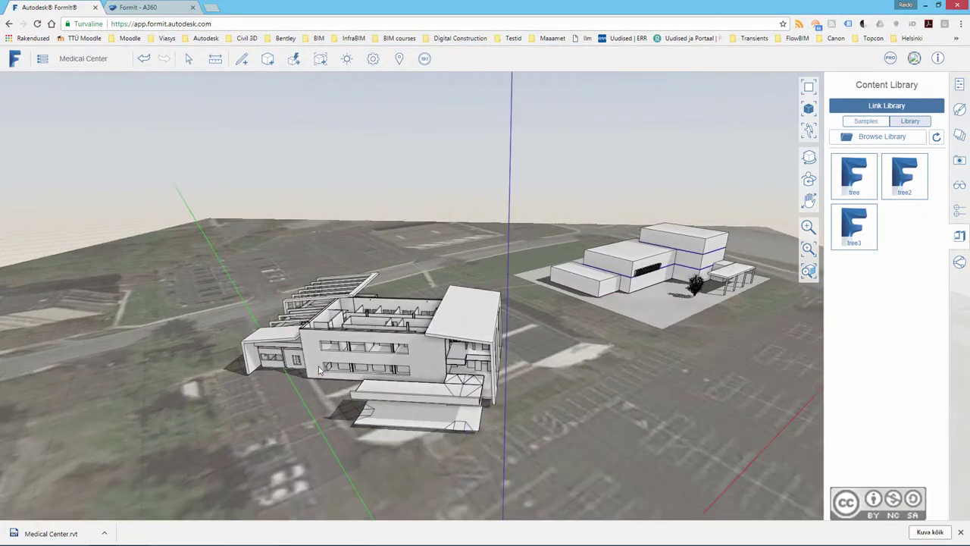
pyautogui.scroll(1, 379, 386)
pyautogui.scroll(1, 436, 406)
pyautogui.moveTo(437, 405)
pyautogui.mouseDown(button='middle')
pyautogui.moveTo(498, 345)
pyautogui.moveTo(323, 329)
pyautogui.moveTo(345, 369)
pyautogui.moveTo(372, 327)
pyautogui.mouseUp(button='middle')
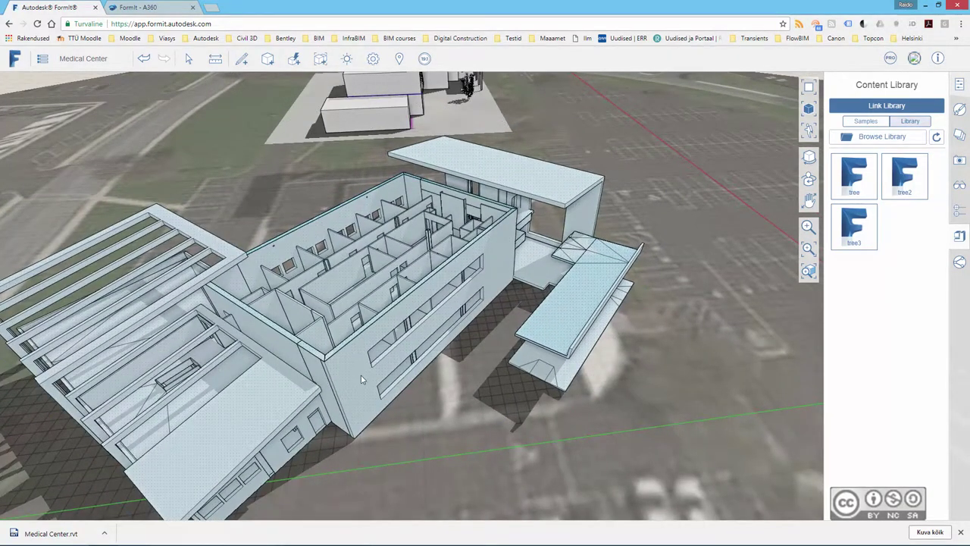
pyautogui.moveTo(361, 375); pyautogui.dragTo(372, 361, button='middle')
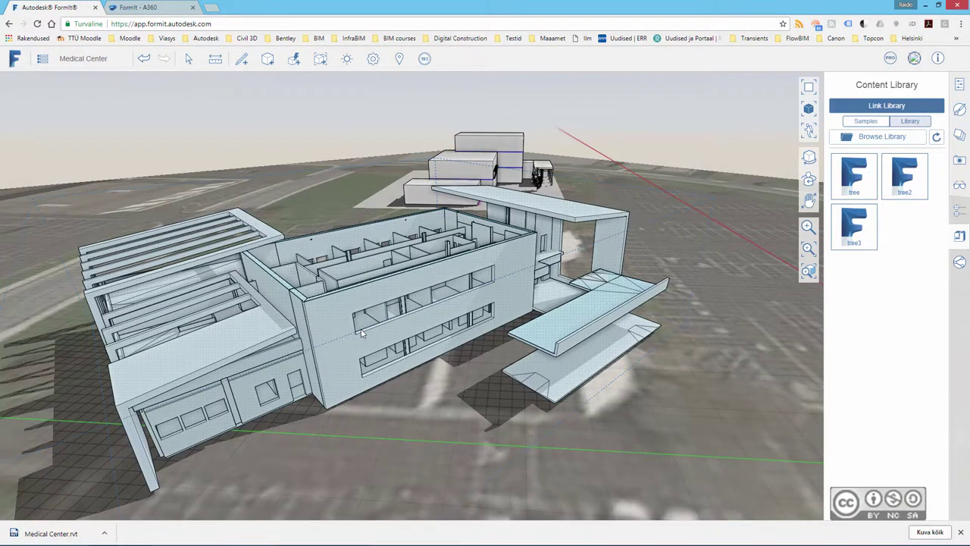
pyautogui.moveTo(418, 275)
pyautogui.mouseDown(button='middle')
pyautogui.moveTo(439, 334)
pyautogui.moveTo(400, 373)
pyautogui.moveTo(230, 342)
pyautogui.moveTo(304, 345)
pyautogui.mouseUp(button='middle')
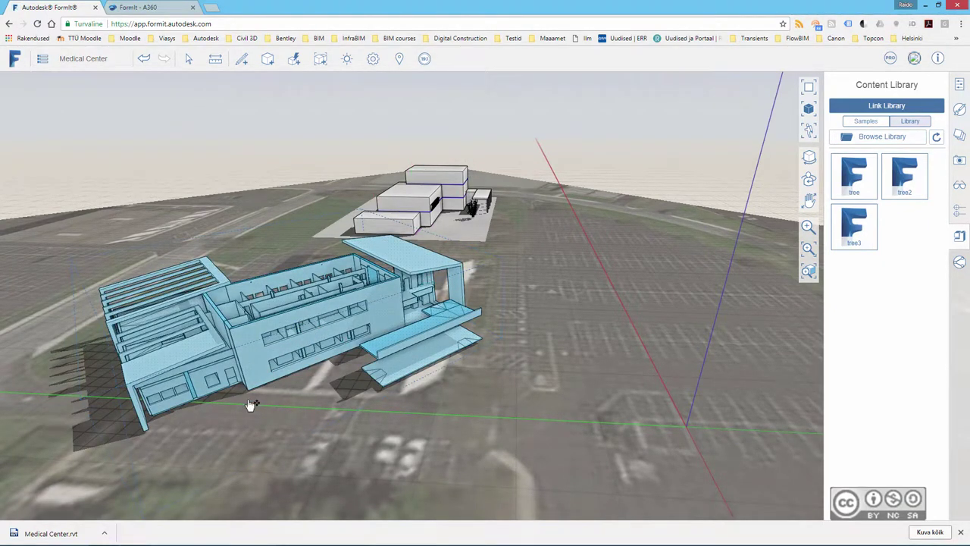
# Rotate the imported entrance building about 42.7° on the site
pyautogui.rightClick(280, 314)
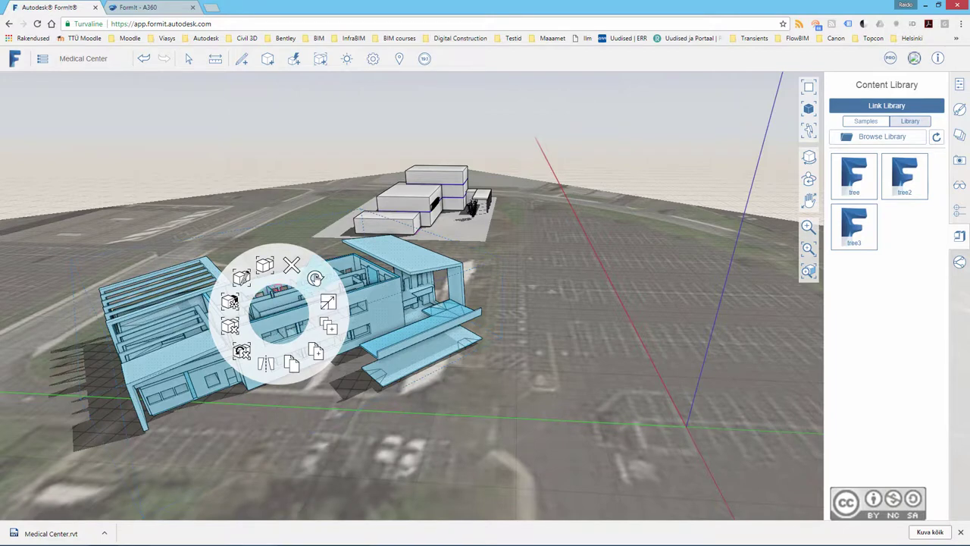
pyautogui.click(316, 279)
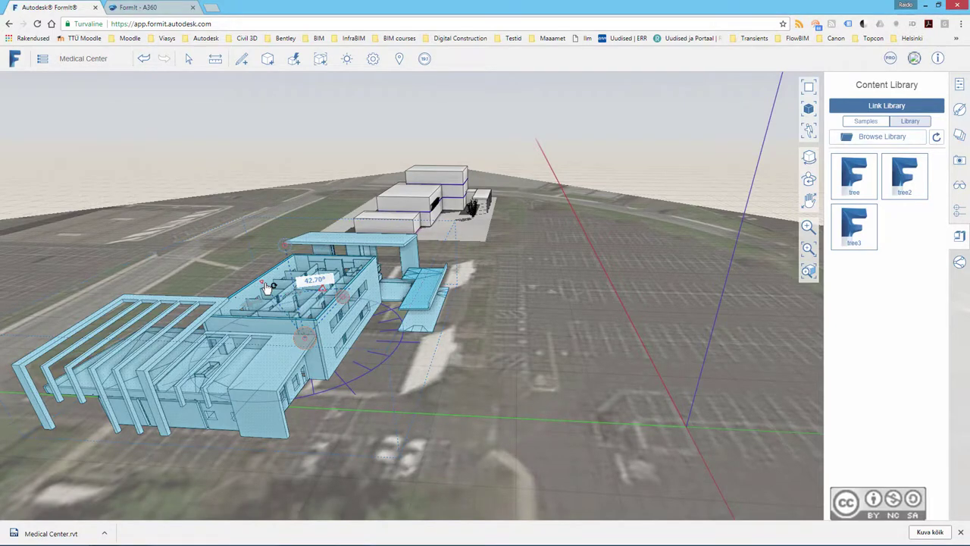
pyautogui.click(269, 287)
pyautogui.moveTo(447, 400); pyautogui.dragTo(336, 403, button='middle')
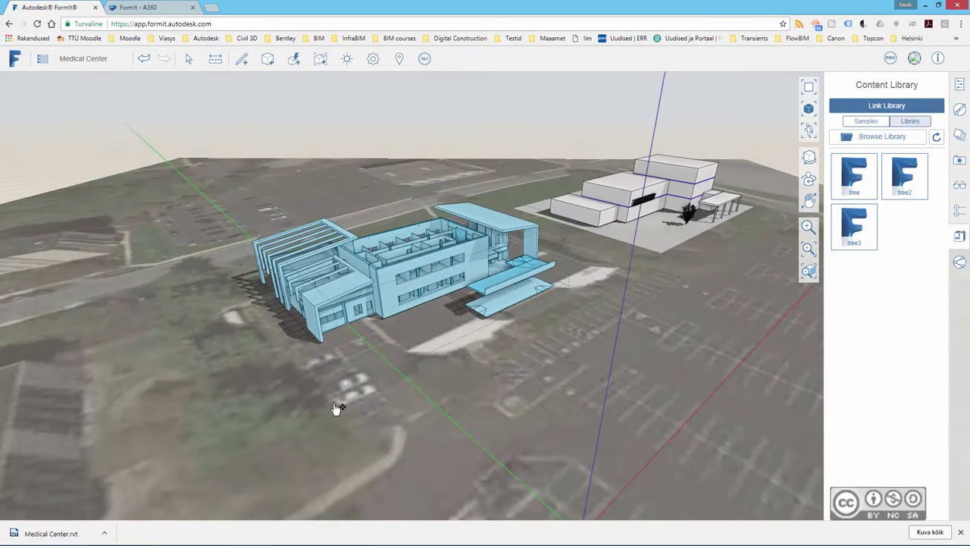
pyautogui.click(336, 403)
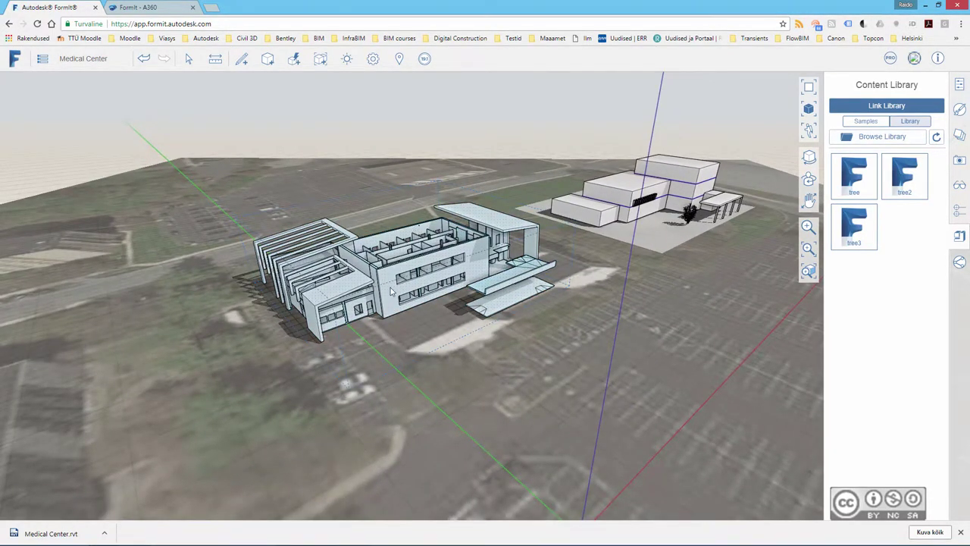
# Show the Medical category in the Content Library
pyautogui.scroll(2, 404, 277)
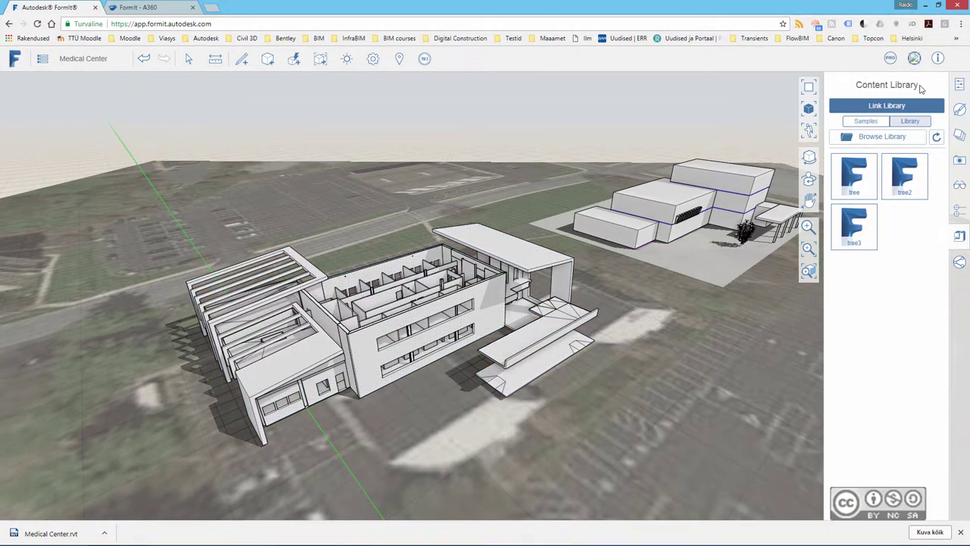
pyautogui.click(864, 138)
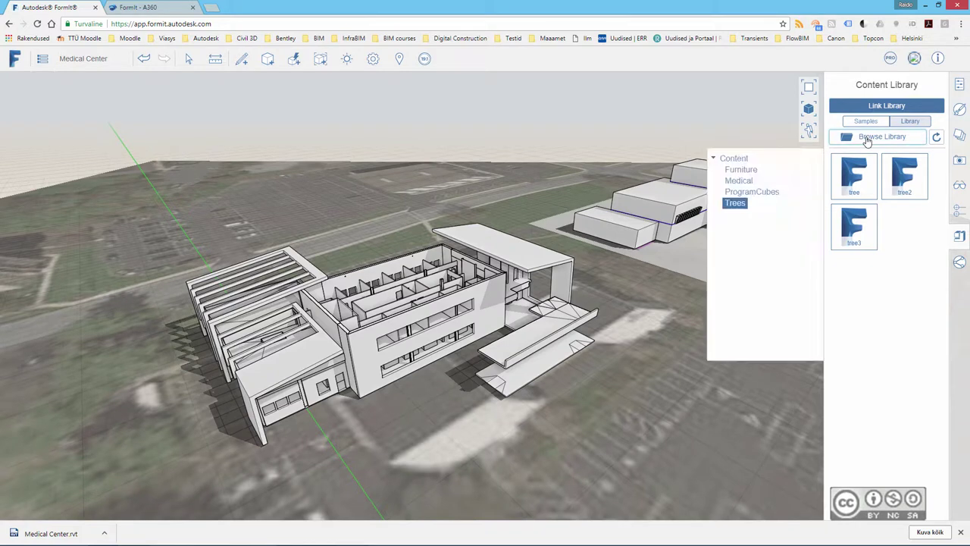
pyautogui.click(739, 180)
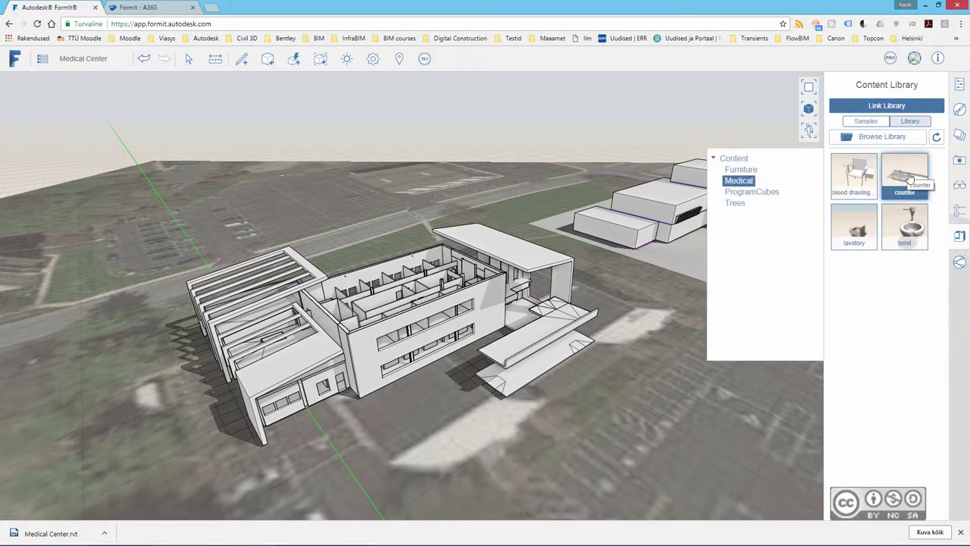
# Drag the Medical counter from the library into a room of the building
pyautogui.moveTo(910, 176); pyautogui.dragTo(500, 304)
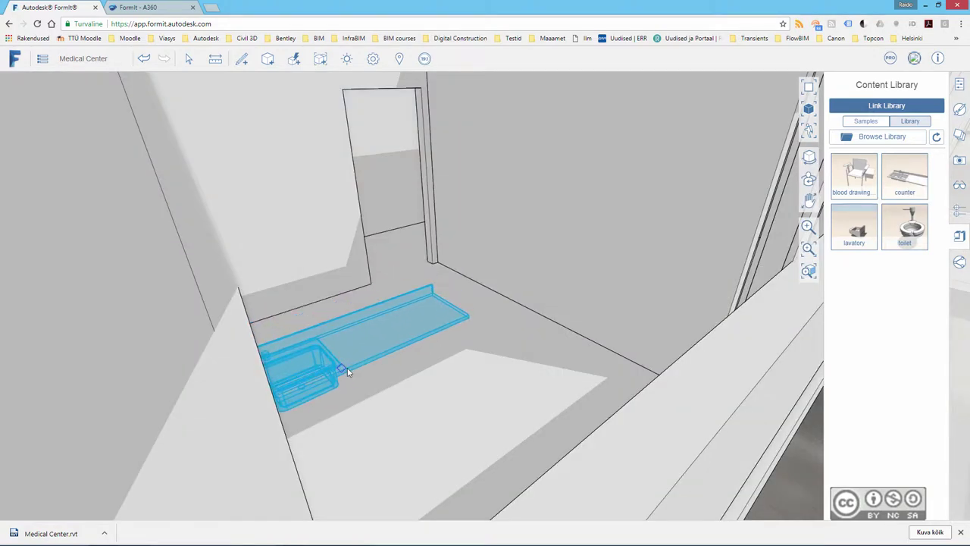
pyautogui.scroll(-5, 326, 288)
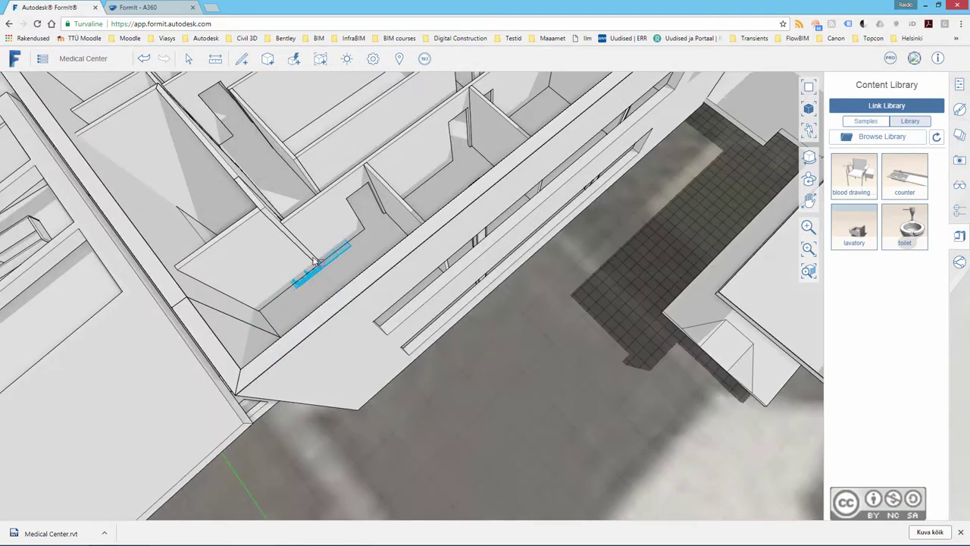
pyautogui.scroll(5, 304, 262)
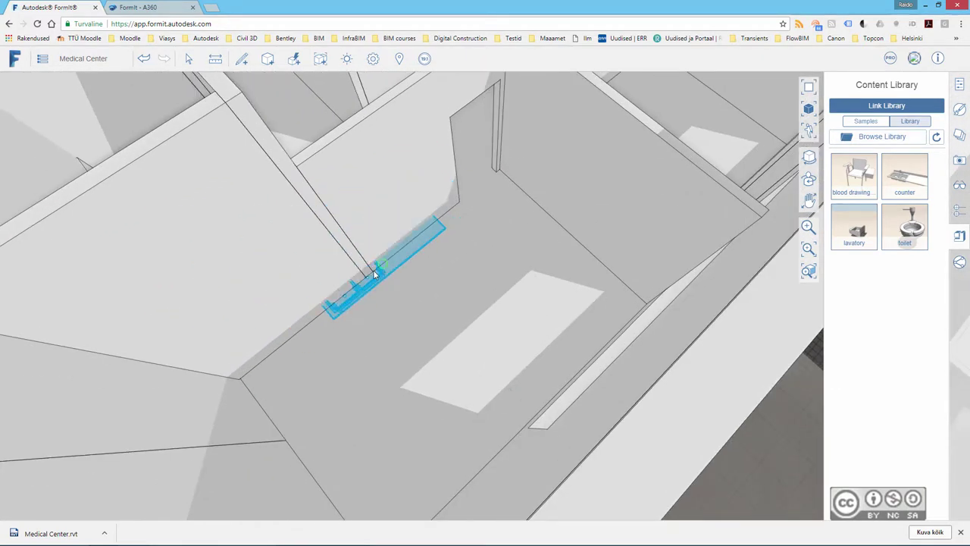
pyautogui.click(454, 243)
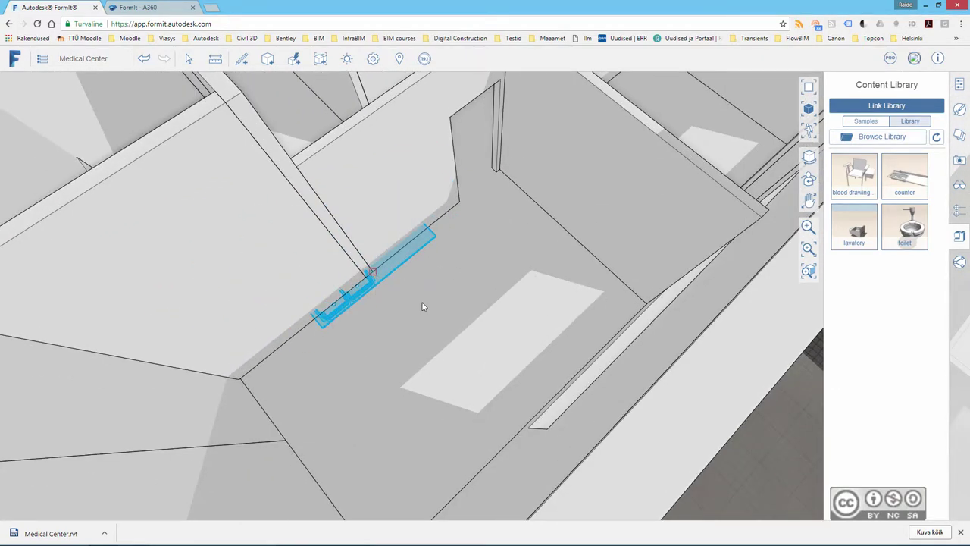
# Move the counter against the room's upper wall and orbit to check its position
pyautogui.click(436, 237)
pyautogui.moveTo(439, 237); pyautogui.dragTo(482, 287)
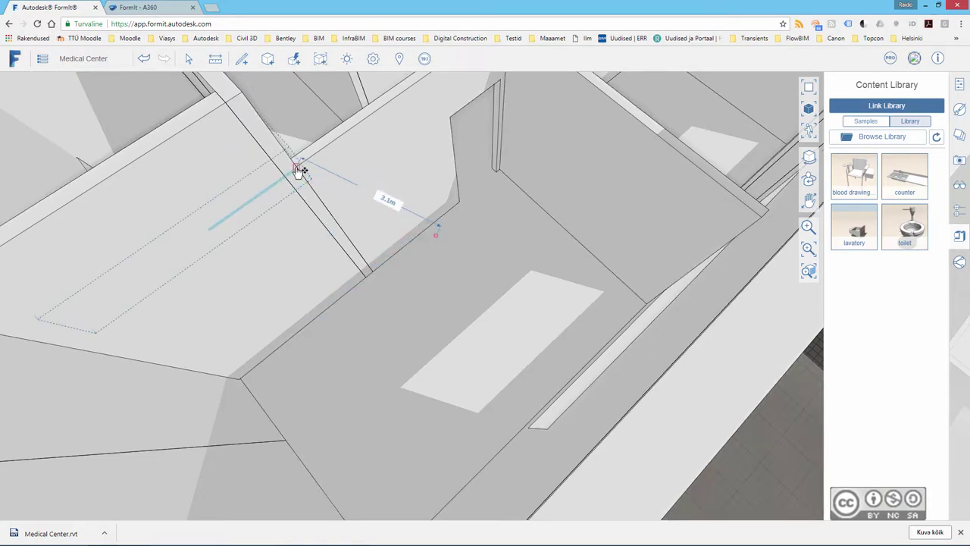
pyautogui.scroll(3, 482, 288)
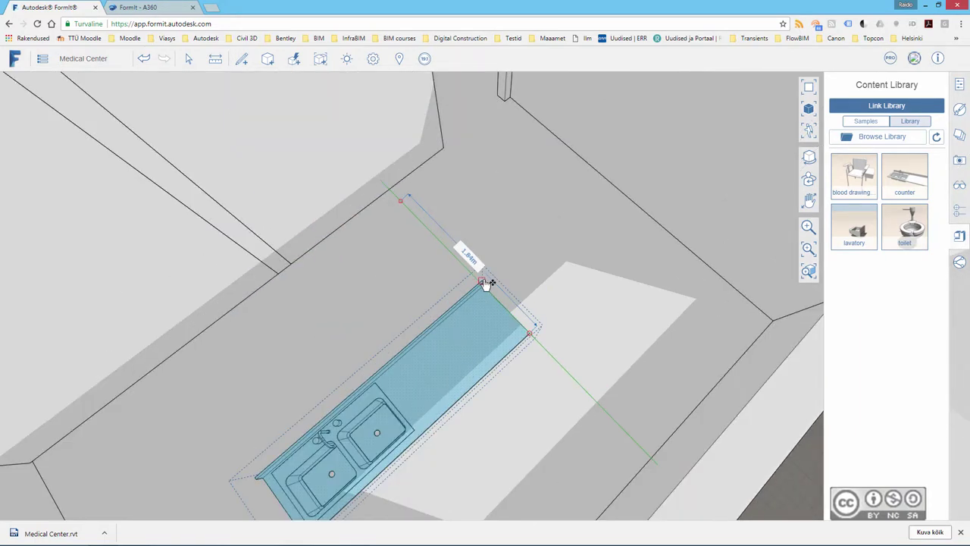
pyautogui.scroll(2, 297, 267)
pyautogui.scroll(-2, 297, 267)
pyautogui.scroll(-2, 297, 267)
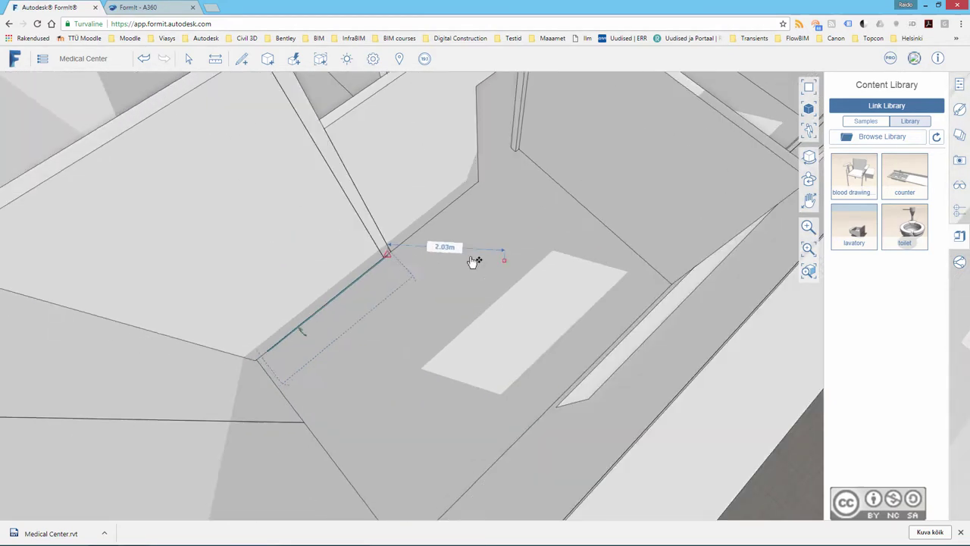
pyautogui.moveTo(297, 267); pyautogui.dragTo(332, 134)
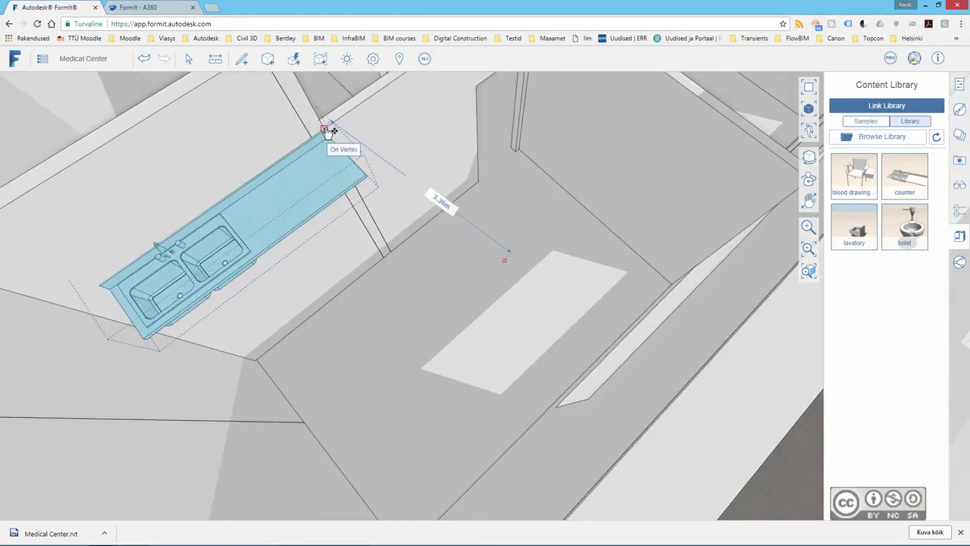
pyautogui.scroll(5, 330, 133)
pyautogui.scroll(-5, 325, 295)
pyautogui.moveTo(277, 260)
pyautogui.mouseDown(button='middle')
pyautogui.moveTo(250, 251)
pyautogui.moveTo(203, 451)
pyautogui.mouseUp(button='middle')
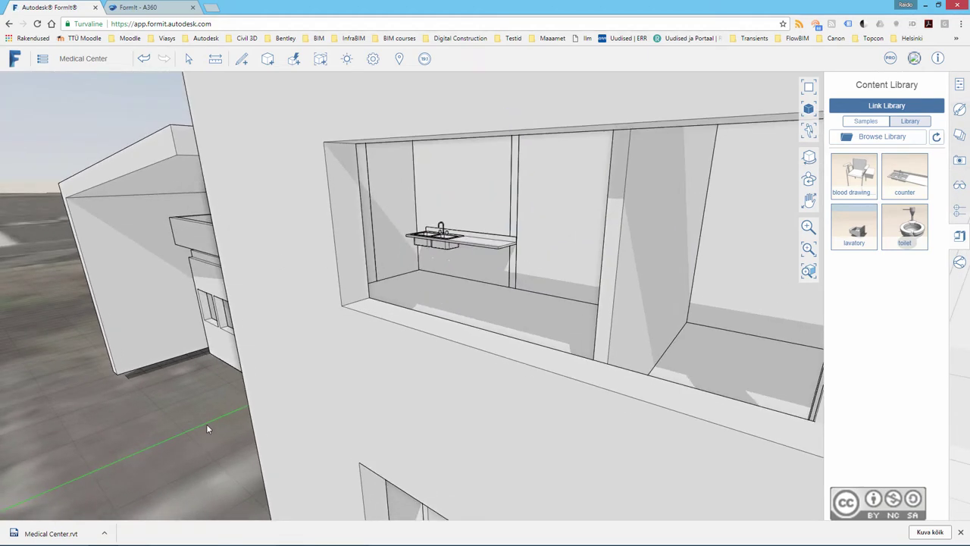